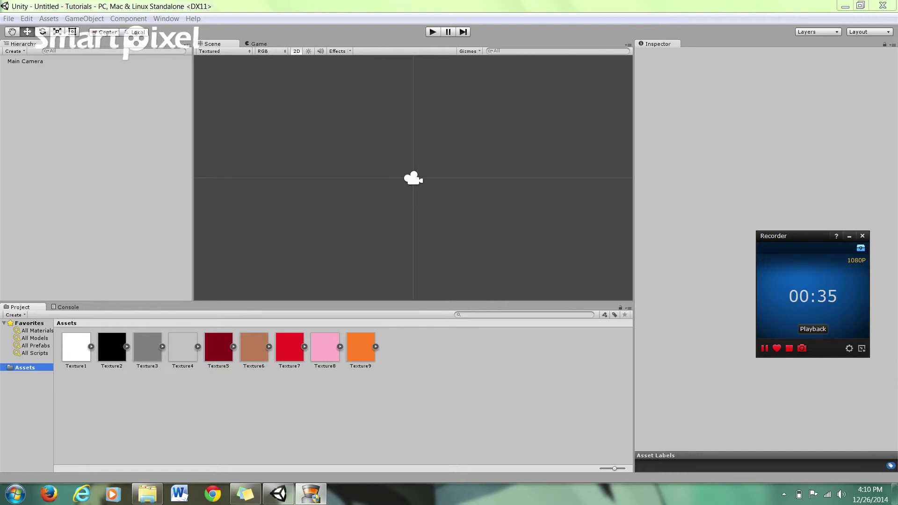
click(84, 18)
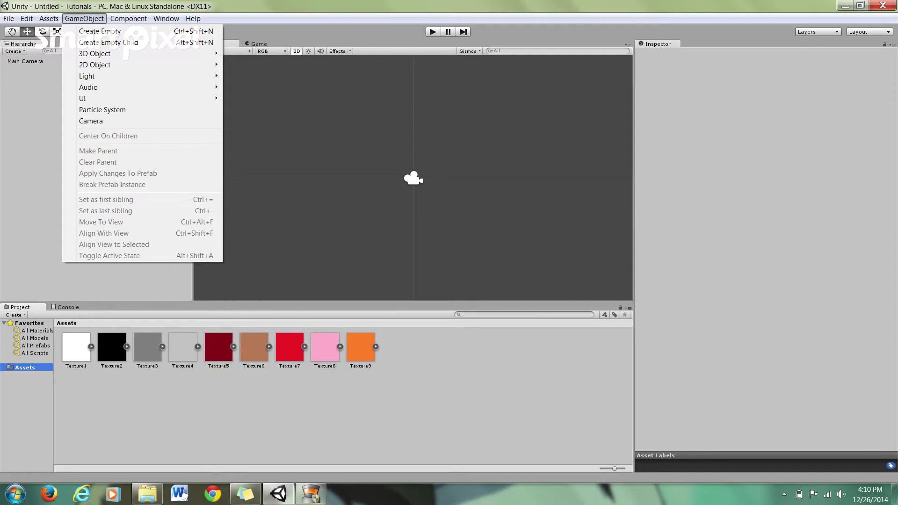
mouse_move(103, 65)
key(Escape)
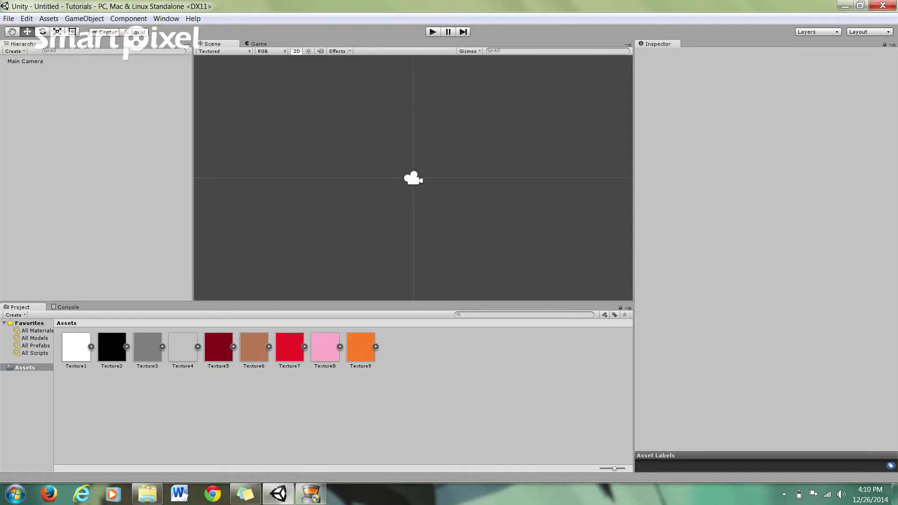
- Create a new 2D Sprite object in the scene
click(85, 18)
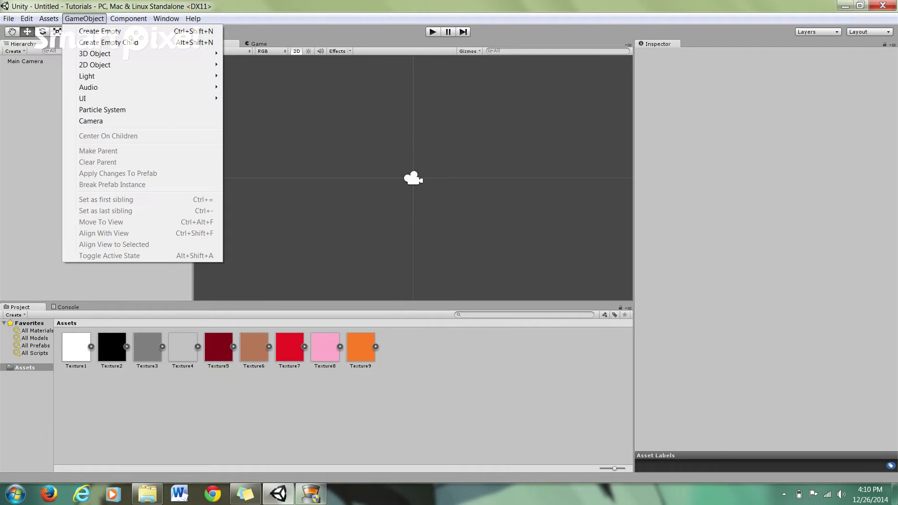
mouse_move(128, 18)
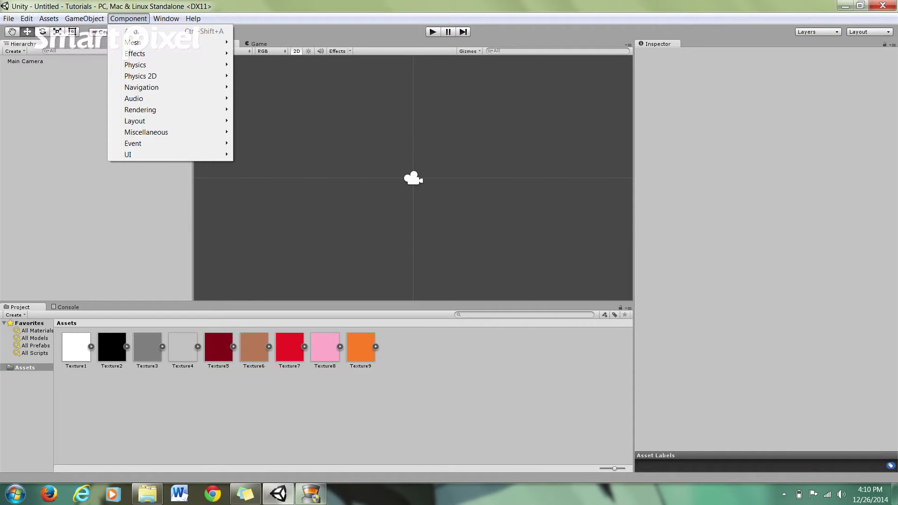
key(Left)
key(Left)
key(Right)
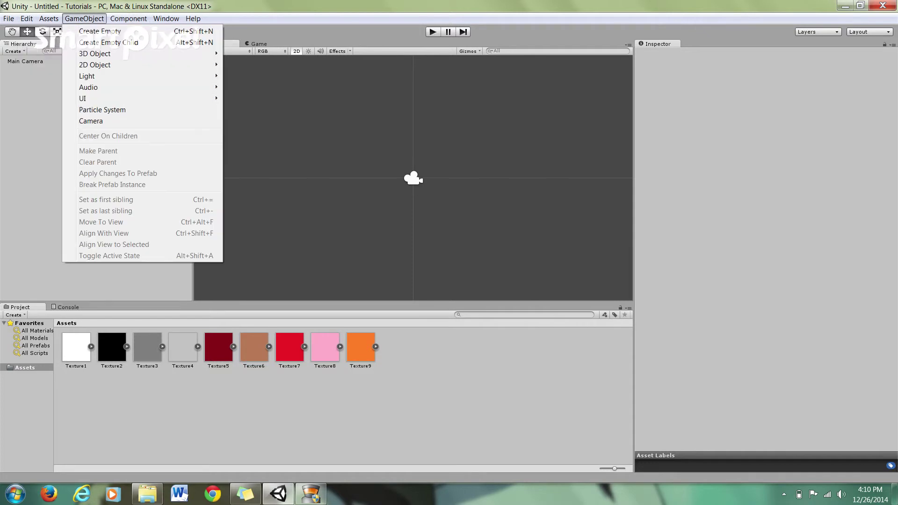
mouse_move(140, 64)
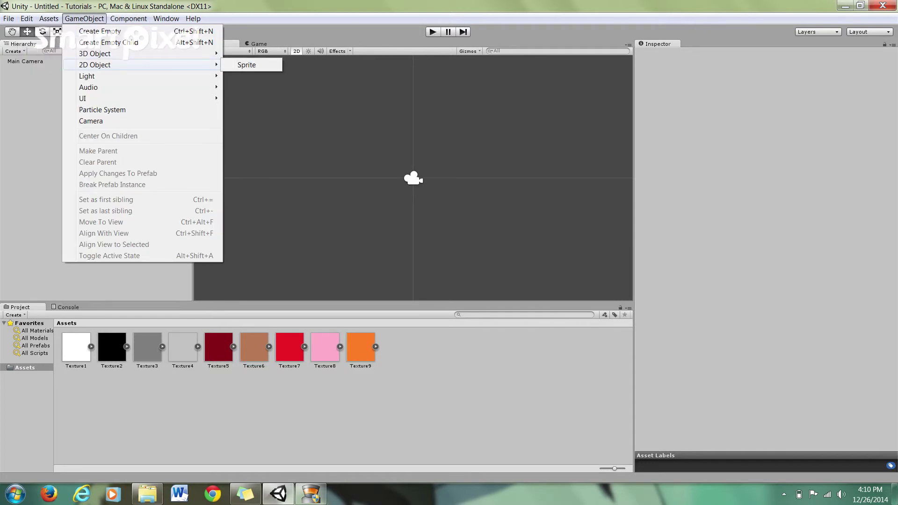
key(Right)
key(Return)
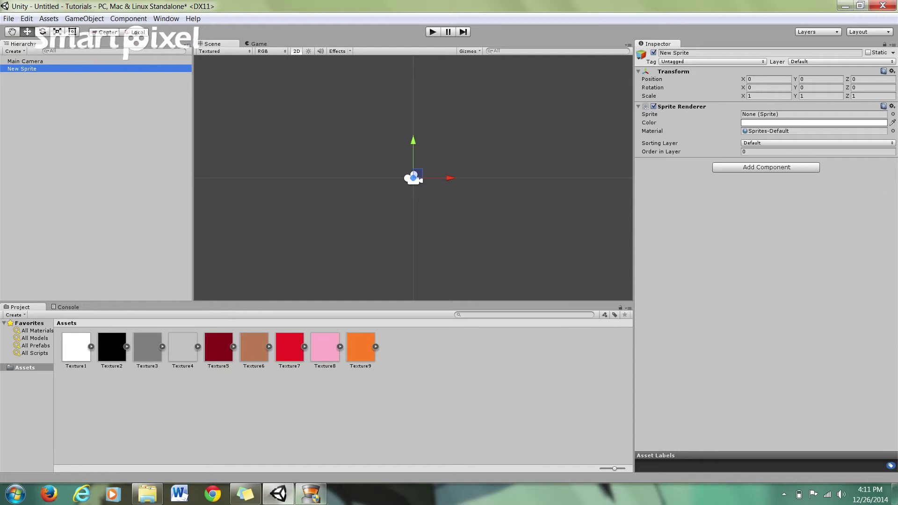
- Add a Rigidbody component from the Physics category to the new sprite
key(ctrl+shift+a)
click(766, 222)
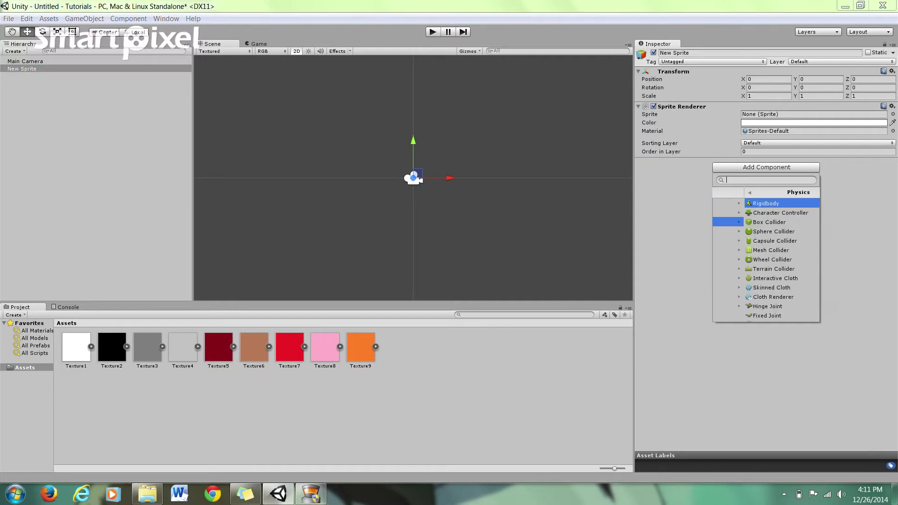
click(765, 203)
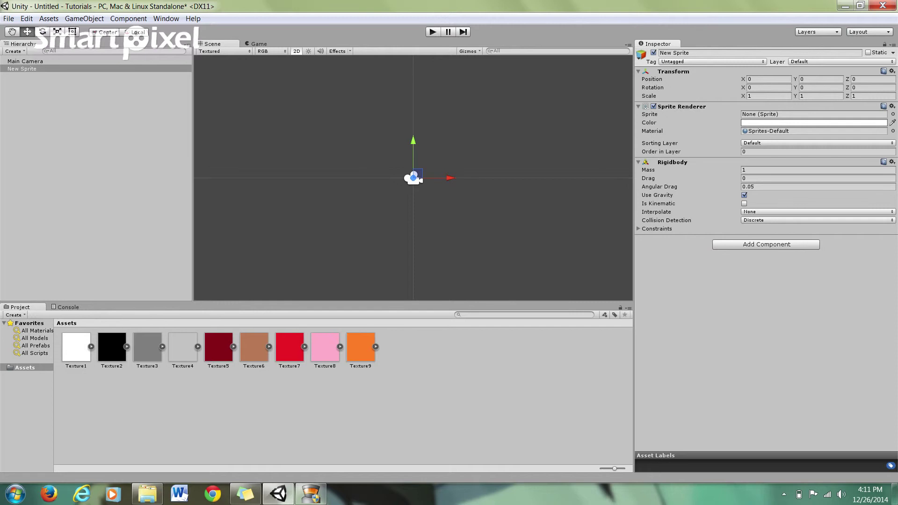
- Turn off the Sprite Renderer component of the new sprite
click(654, 106)
click(653, 106)
click(653, 106)
- Look through the component categories that can be added to the sprite, examining the entries under Physics 2D and Physics
click(766, 244)
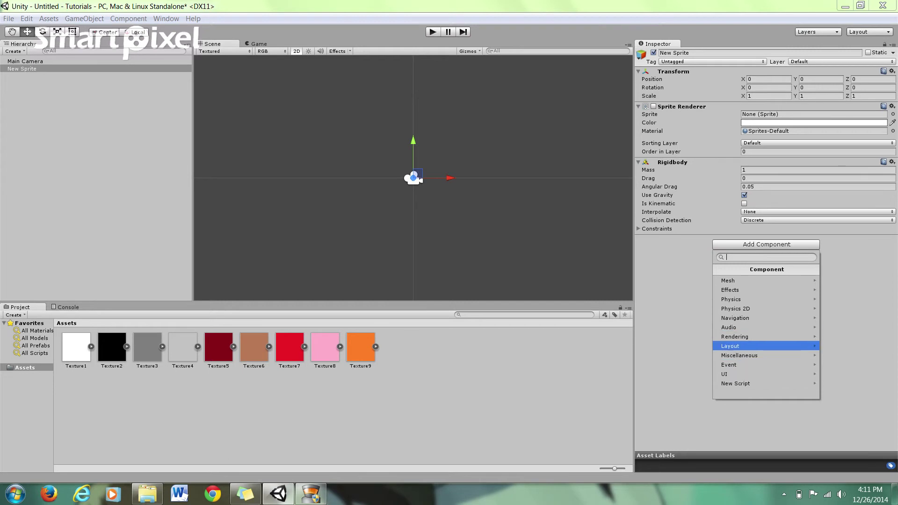
key(Escape)
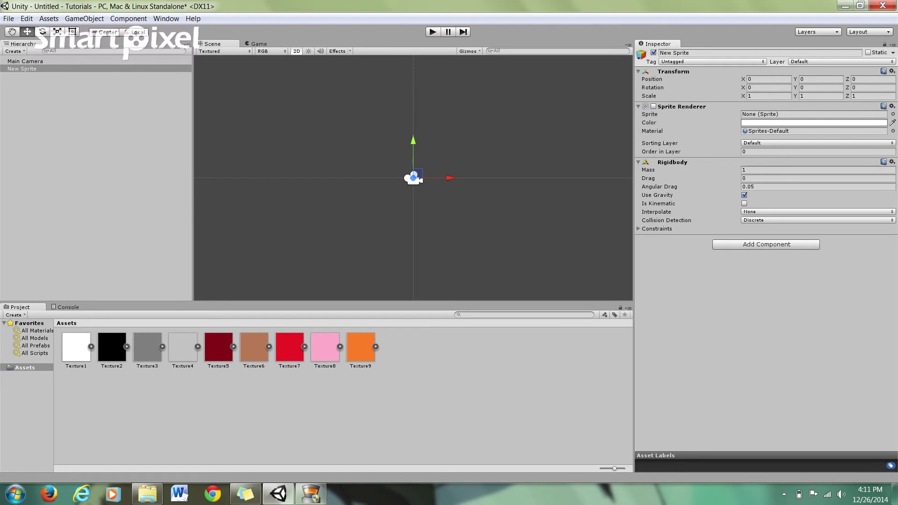
key(ctrl+shift+a)
key(Down)
key(Down)
key(Down)
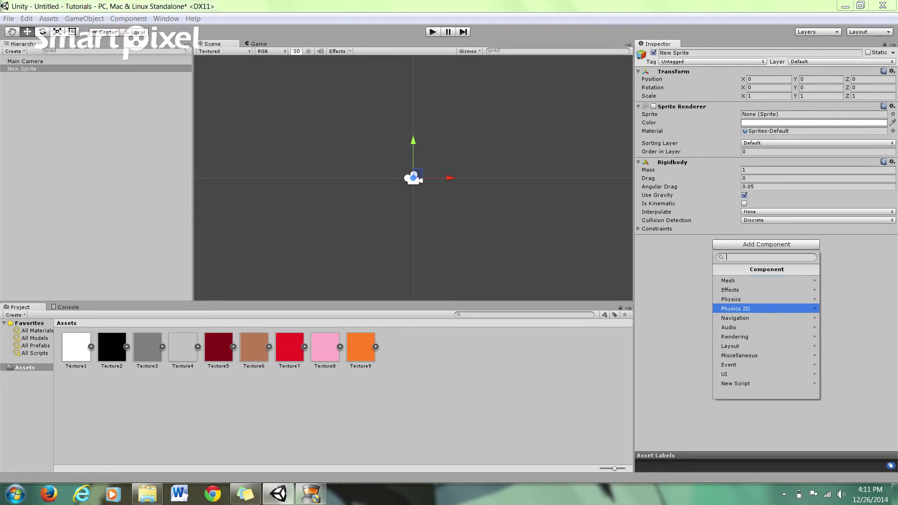
key(Right)
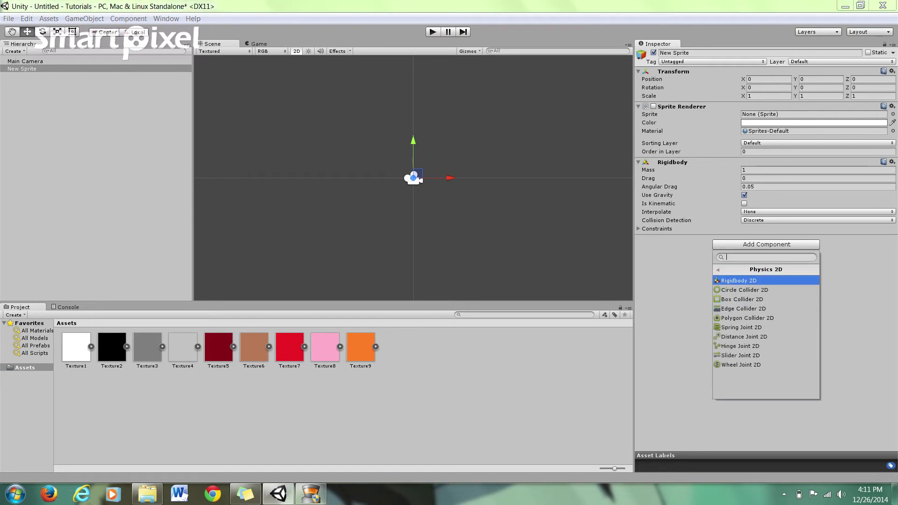
key(Left)
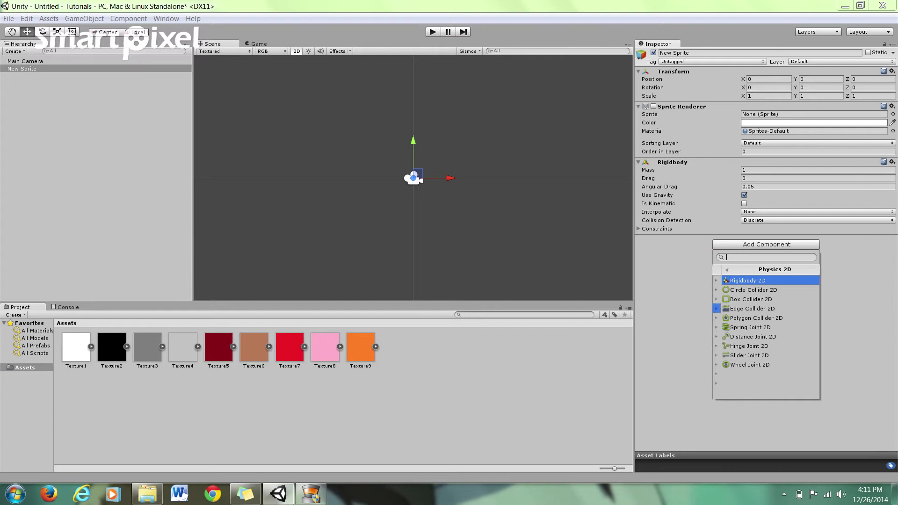
key(Up)
key(Right)
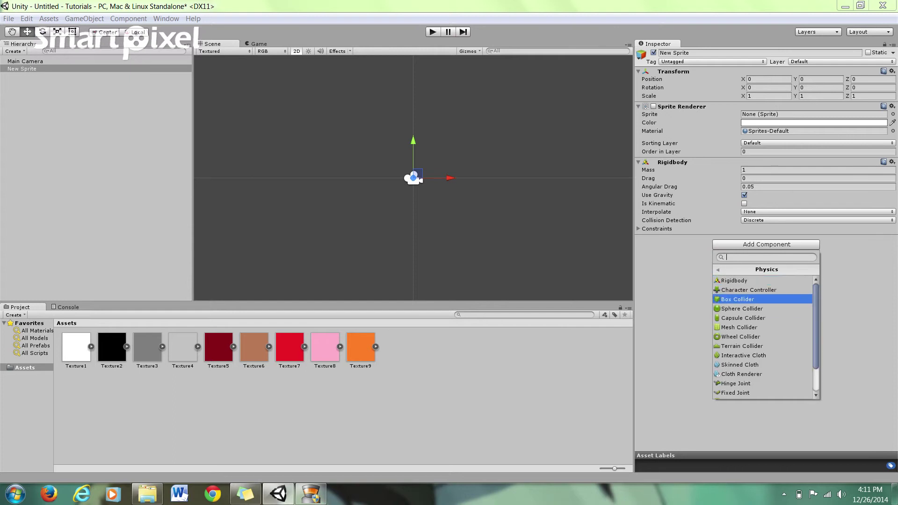
key(Down)
key(Down)
key(Down)
key(Up)
key(Up)
key(Up)
key(Left)
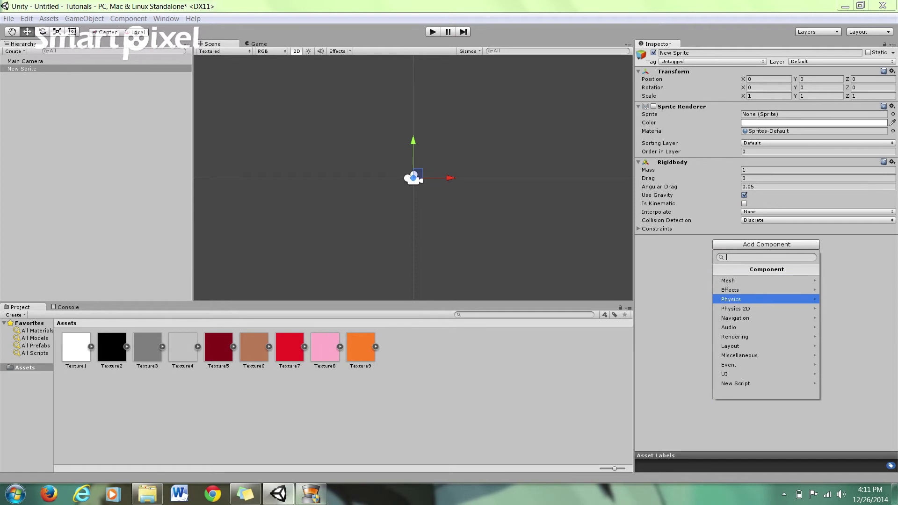
key(Down)
key(Down)
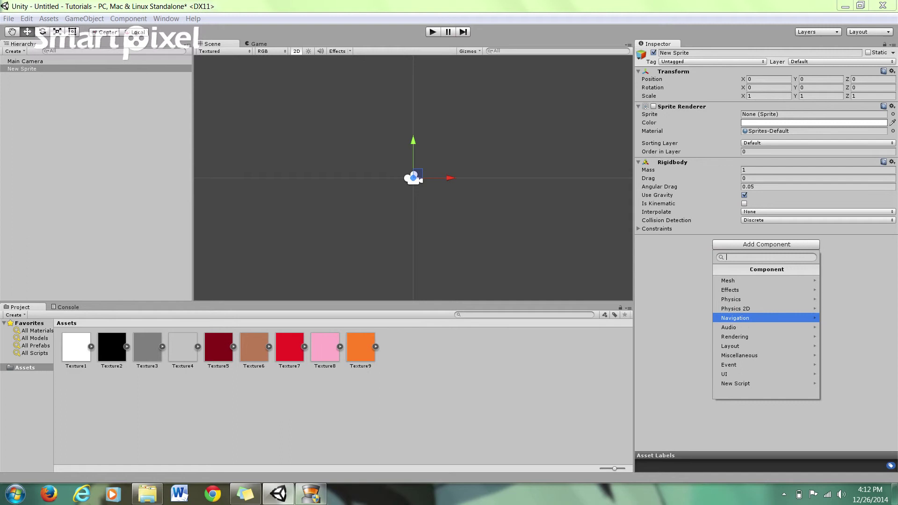
key(Up)
key(Up)
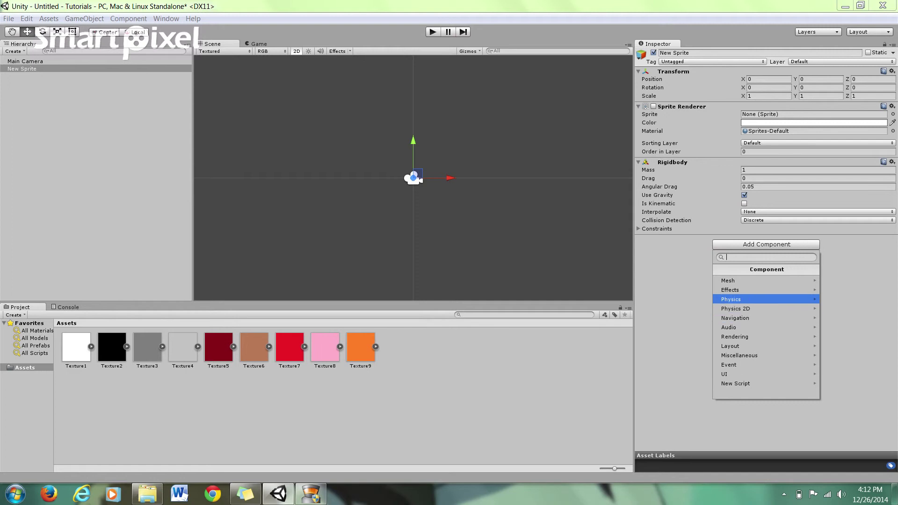
key(Down)
key(Up)
key(Escape)
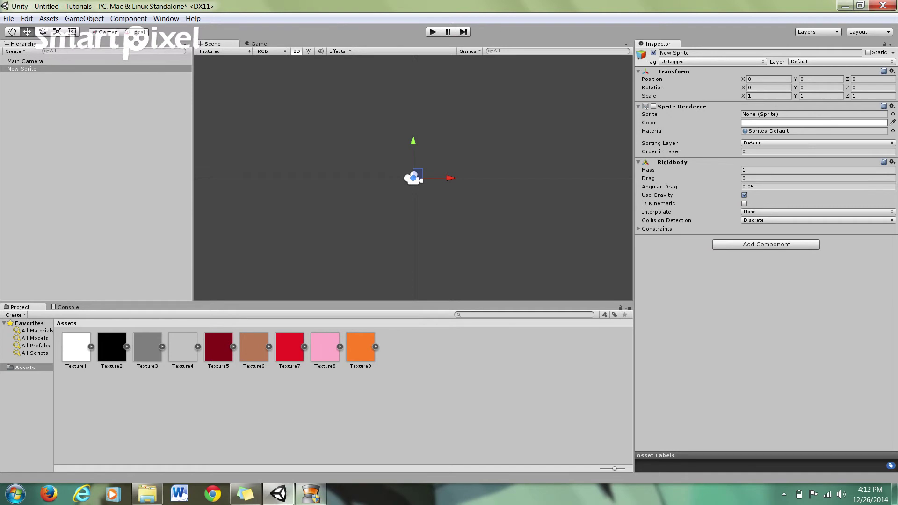
key(q)
drag(413, 178, 435, 166)
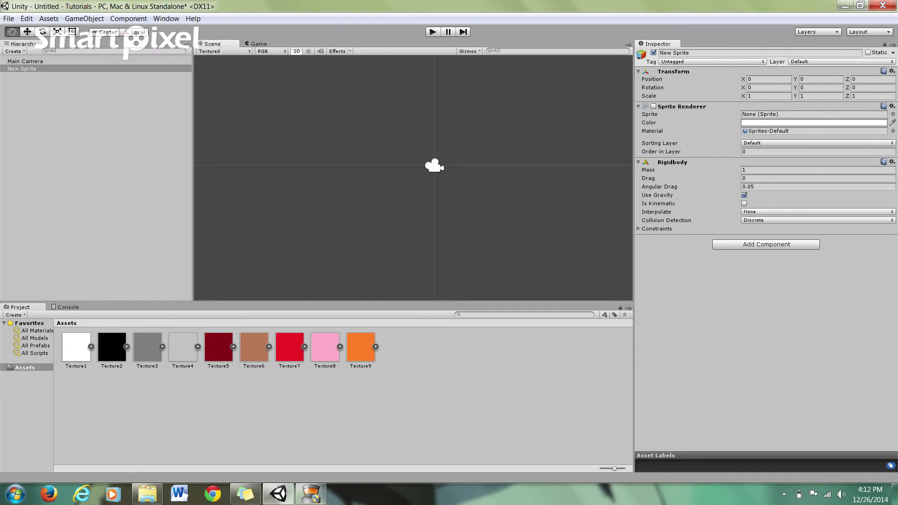
key(w)
middle_drag(434, 166, 404, 209)
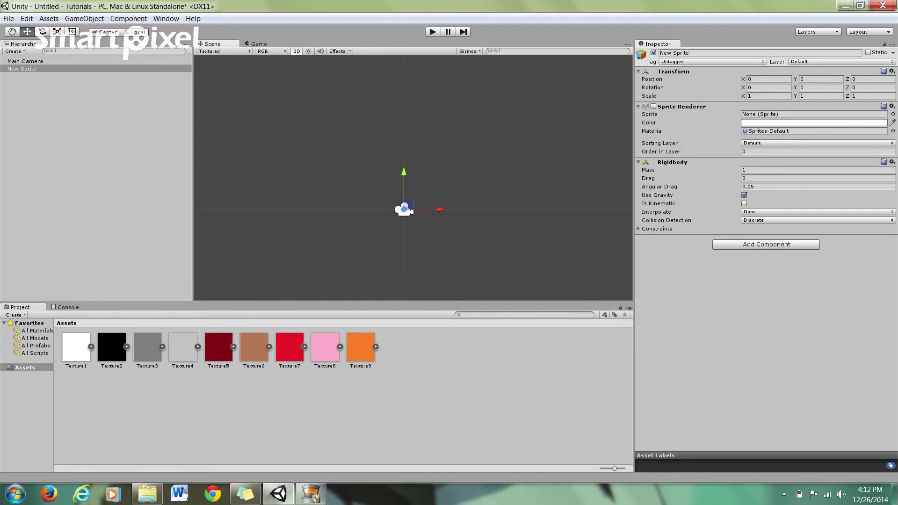
drag(436, 150, 344, 138)
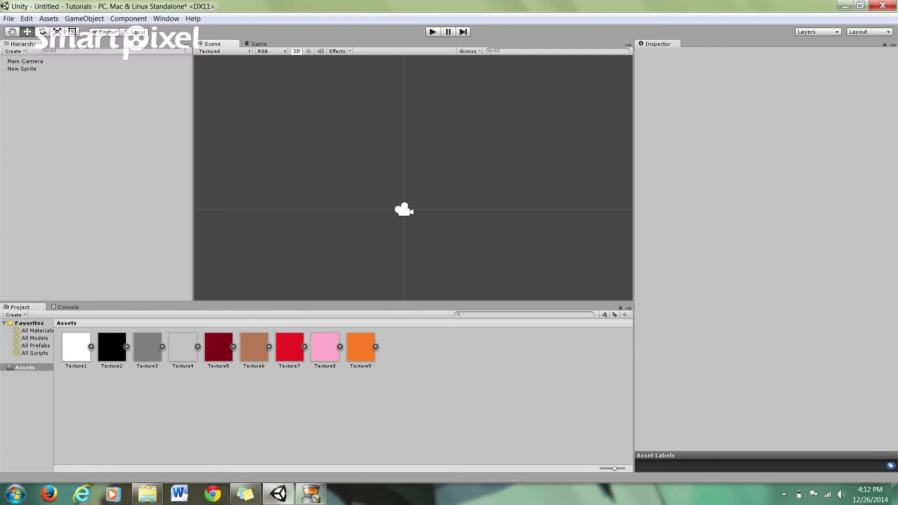
- Assign the Texture5 image as the sprite of the New Sprite object
click(21, 68)
click(892, 114)
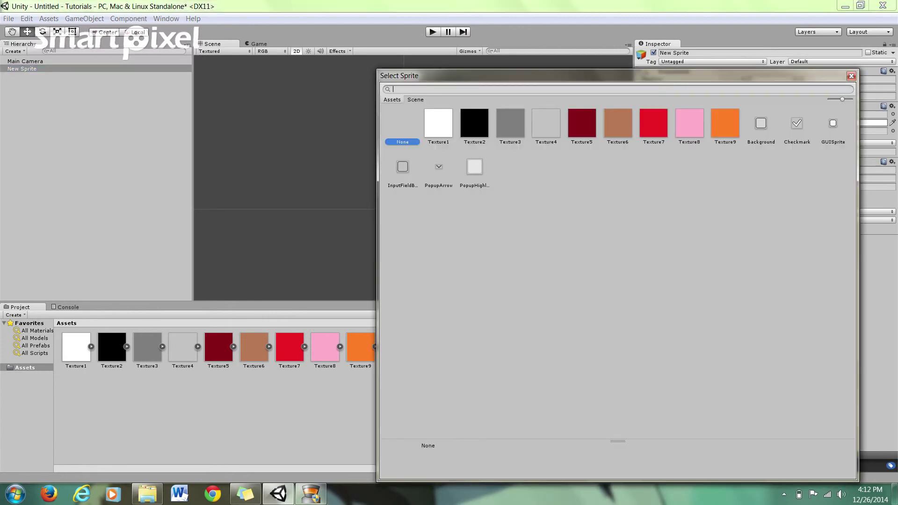
click(581, 123)
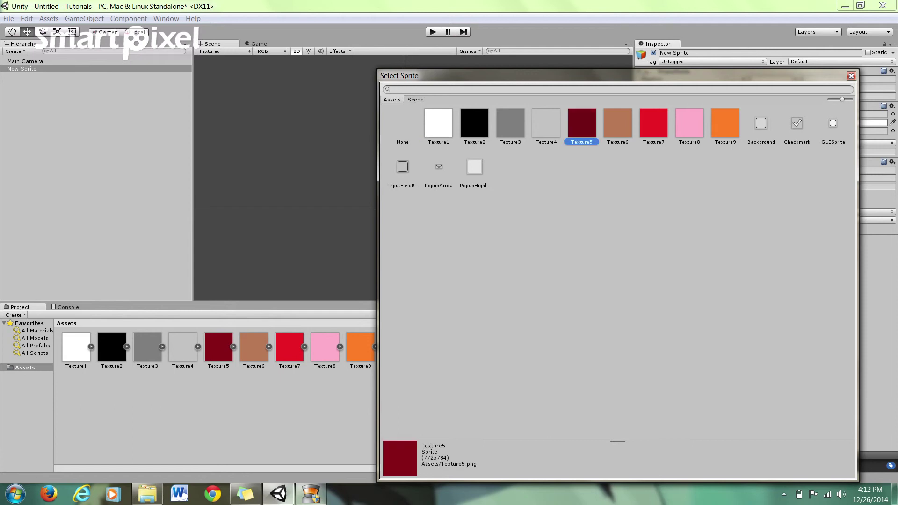
click(851, 76)
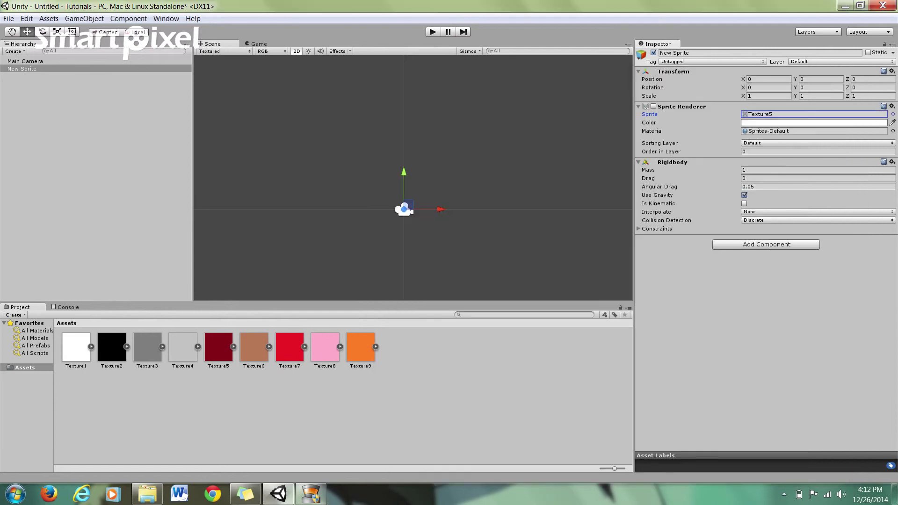
- Stretch the sprite vertically to a Y scale of about 28.2
key(r)
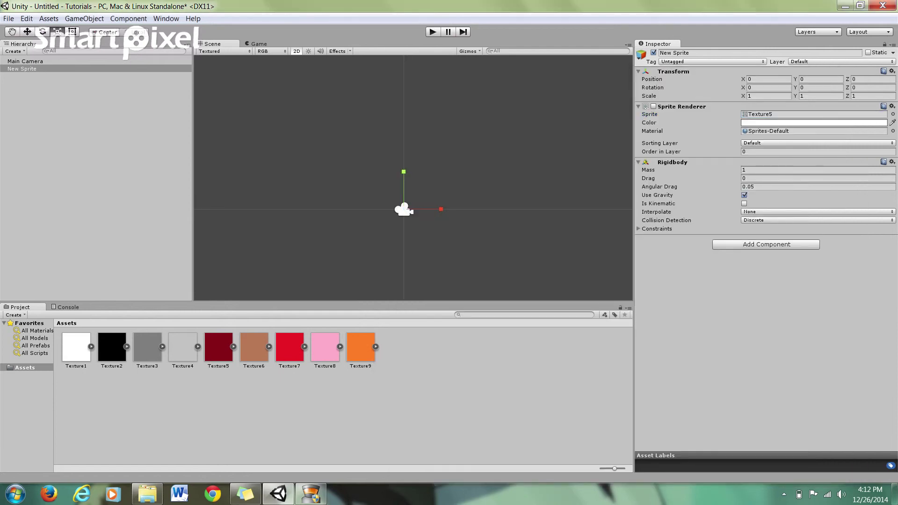
drag(403, 171, 404, 52)
middle_drag(404, 209, 347, 188)
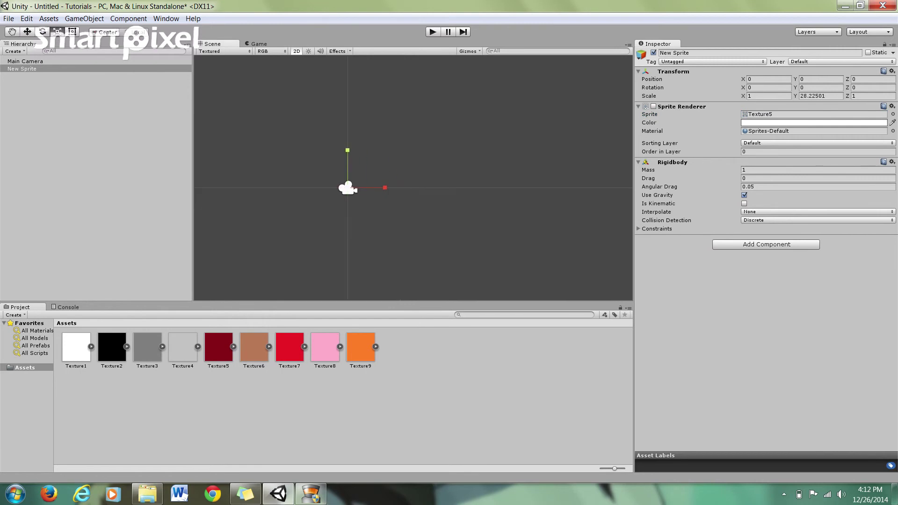
- Move the sprite to about X 3.34, Y -3.30 and enable its Sprite Renderer
key(w)
drag(381, 188, 459, 187)
click(22, 69)
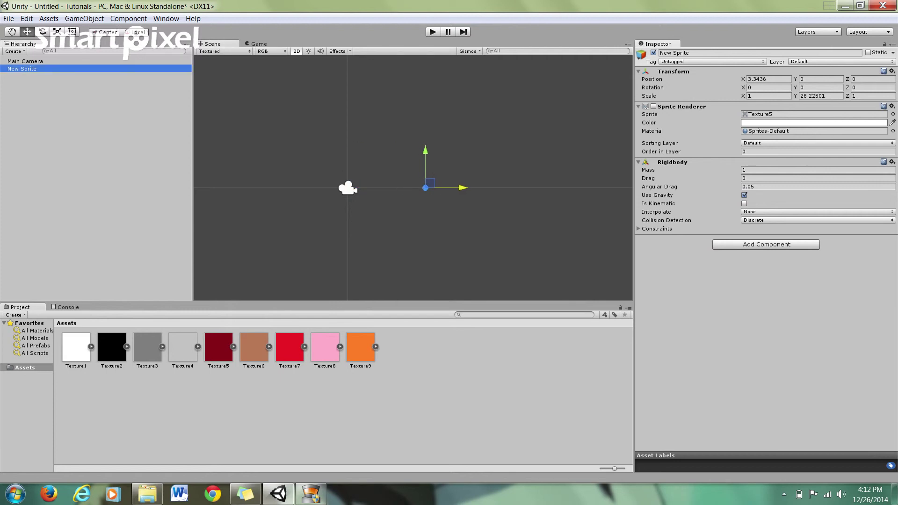
click(654, 106)
drag(425, 164, 425, 240)
- Scale the dark red sprite down to a small block, about 0.86 in X, -1.04 in Y and 0.13 in Z
key(r)
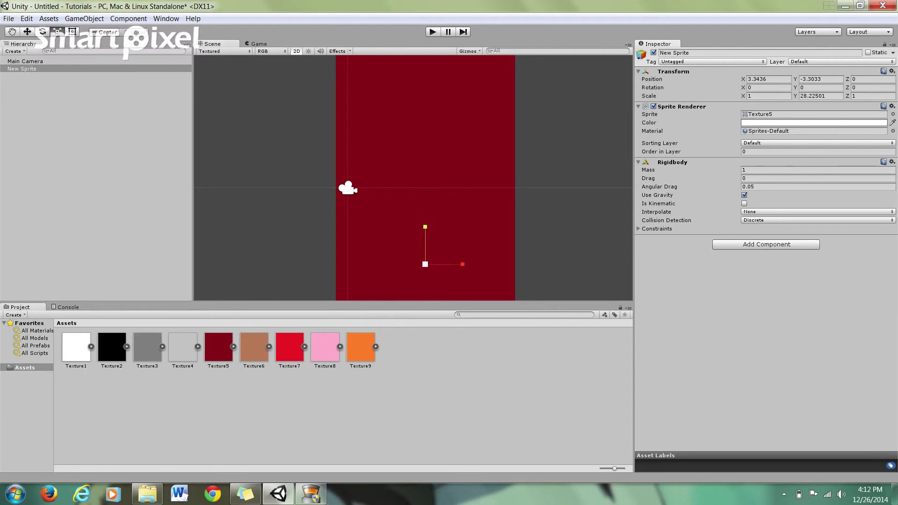
scroll(413, 178, up, 3)
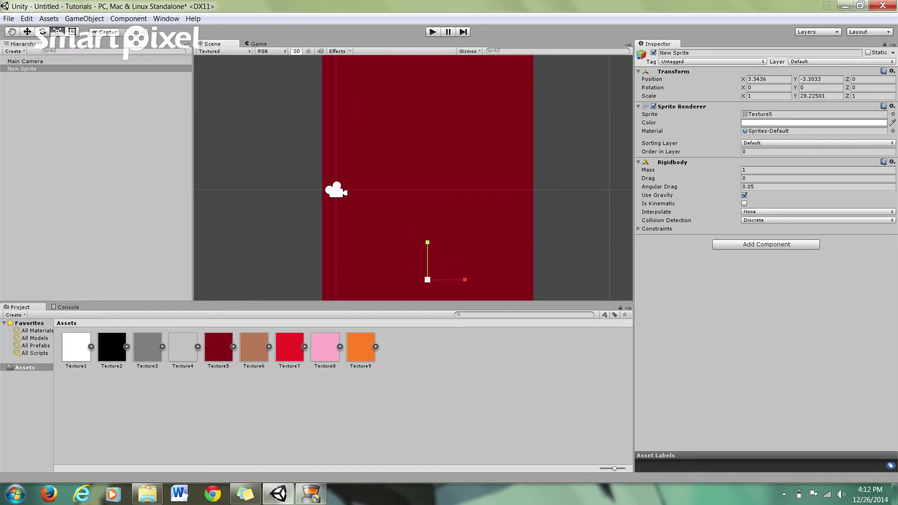
scroll(413, 177, down, 4)
scroll(413, 178, down, 6)
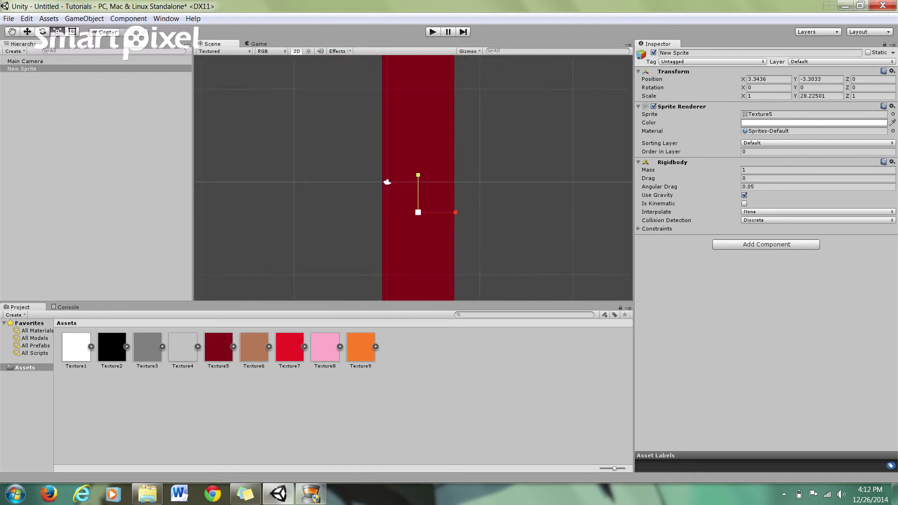
scroll(399, 180, down, 5)
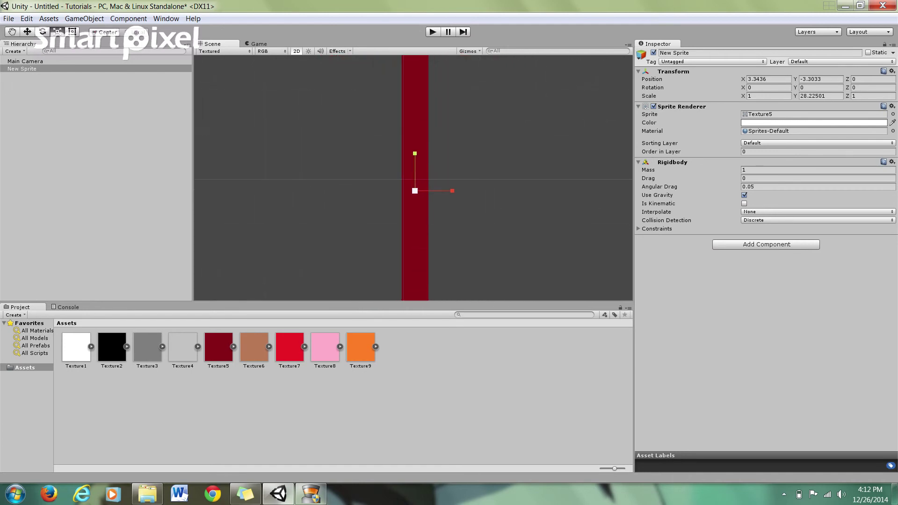
drag(415, 185, 709, 185)
drag(414, 147, 423, 185)
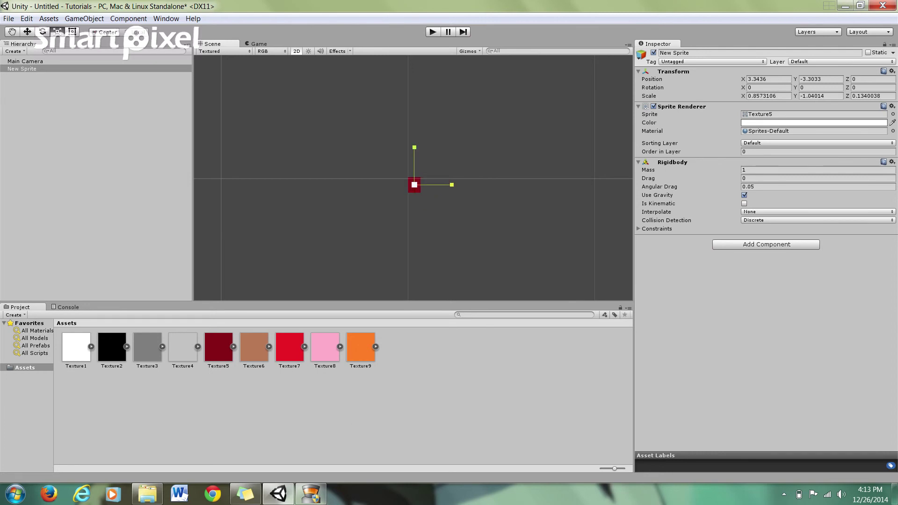
scroll(413, 177, up, 3)
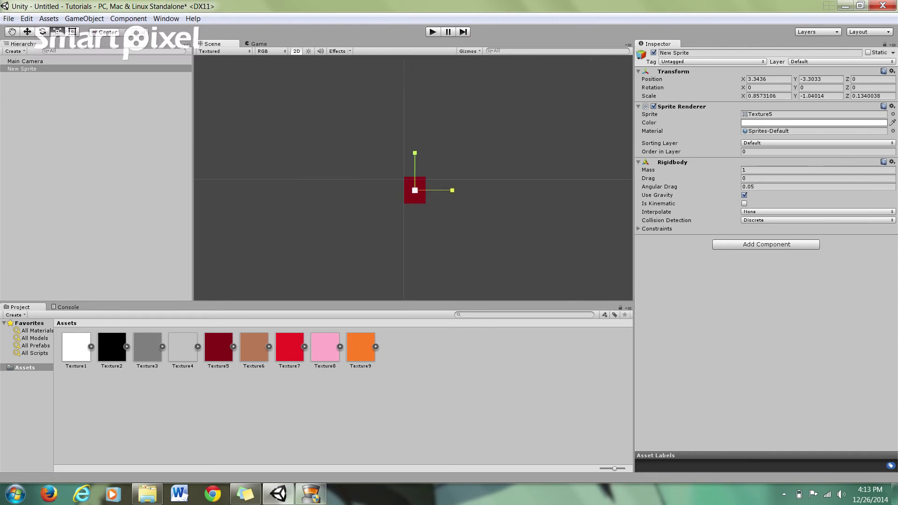
scroll(413, 178, up, 6)
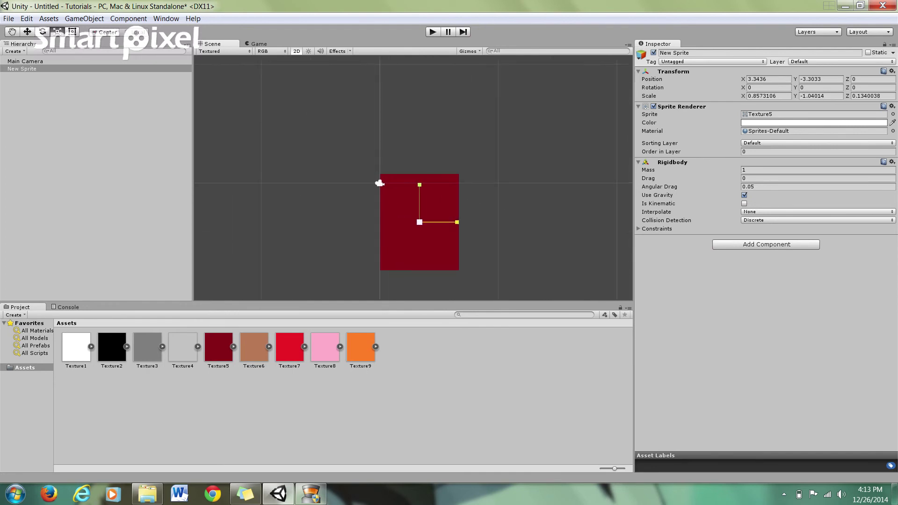
- Move the sprite along the X axis to a position of about X -6.61
scroll(413, 178, up, 1)
middle_drag(413, 178, 397, 126)
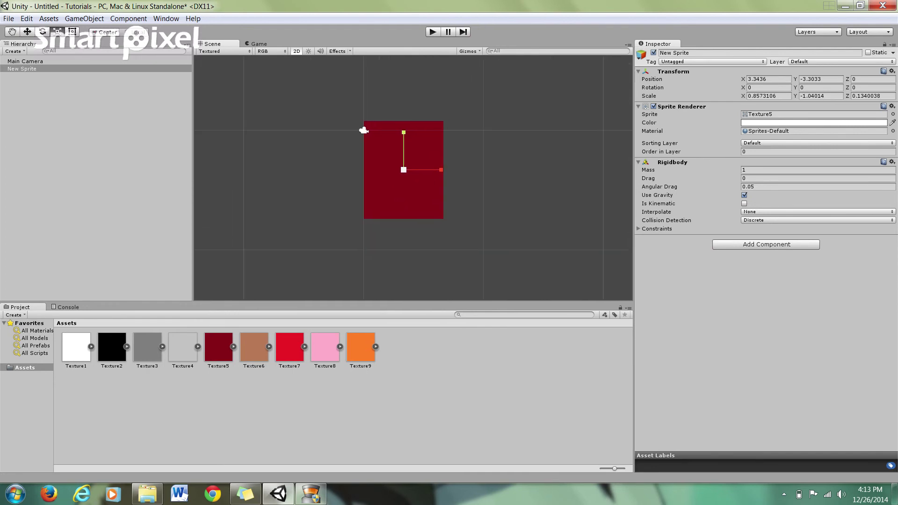
key(w)
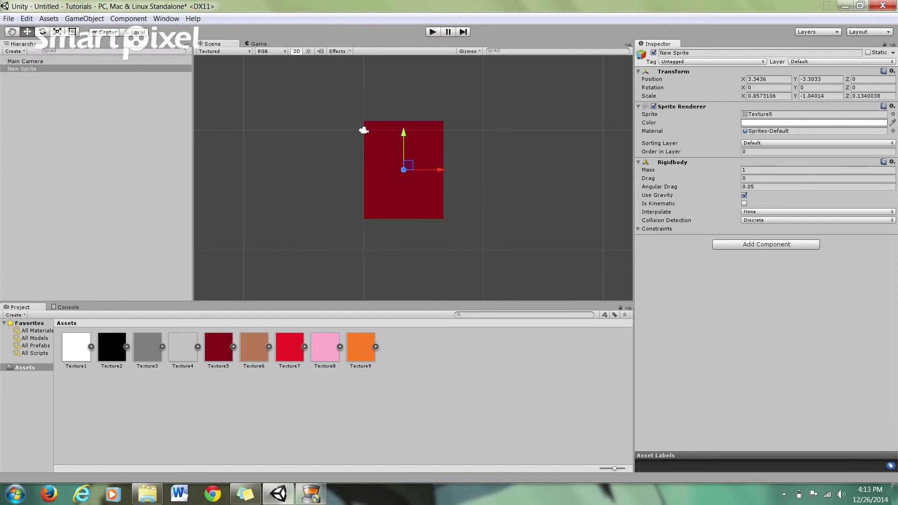
drag(440, 170, 322, 170)
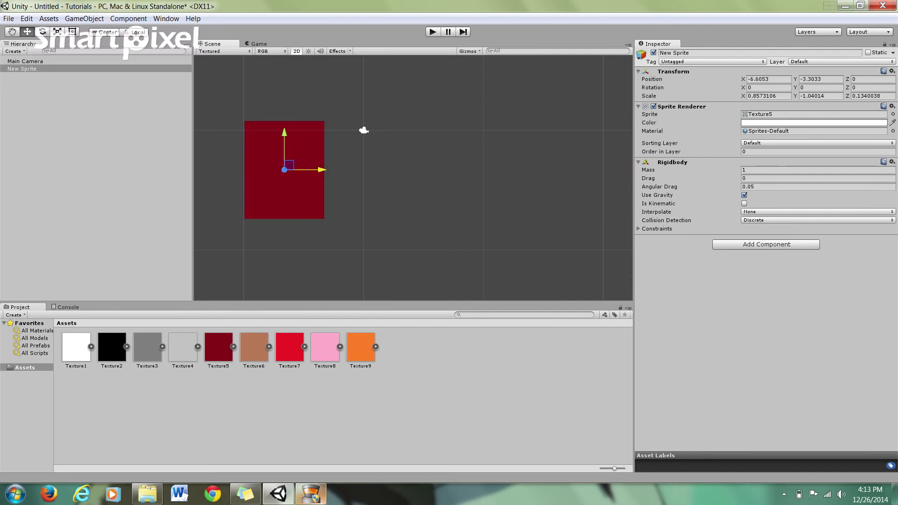
click(310, 494)
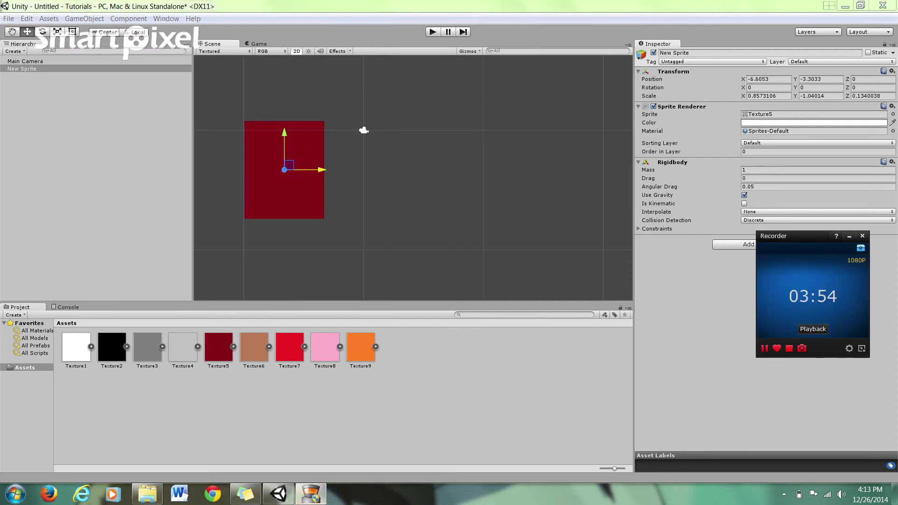
- Rotate the sprite around its vertical axis to a Y rotation of about 79.6°, working in both the 2D and 3D scene views
key(e)
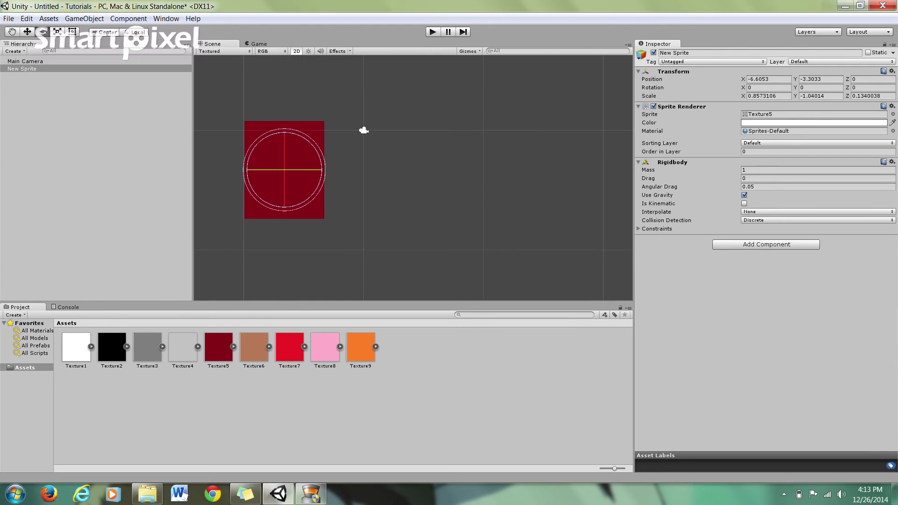
drag(285, 170, 232, 169)
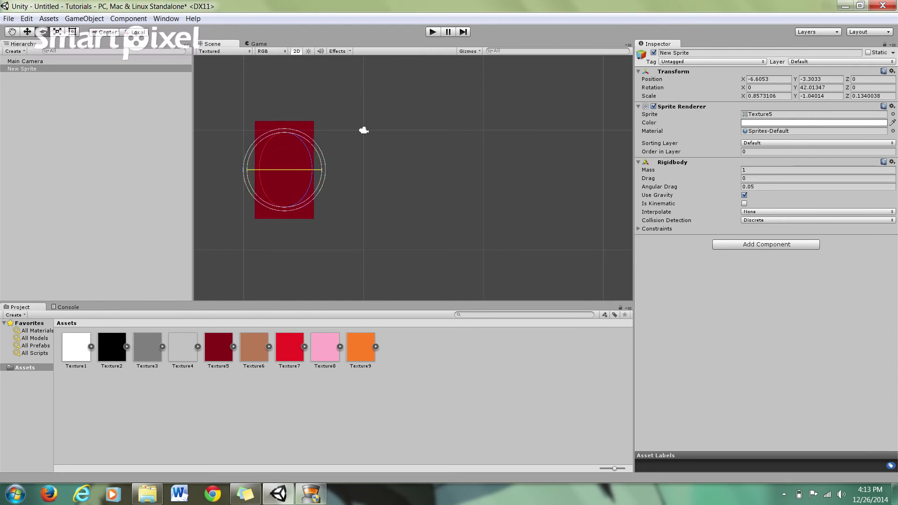
key(2)
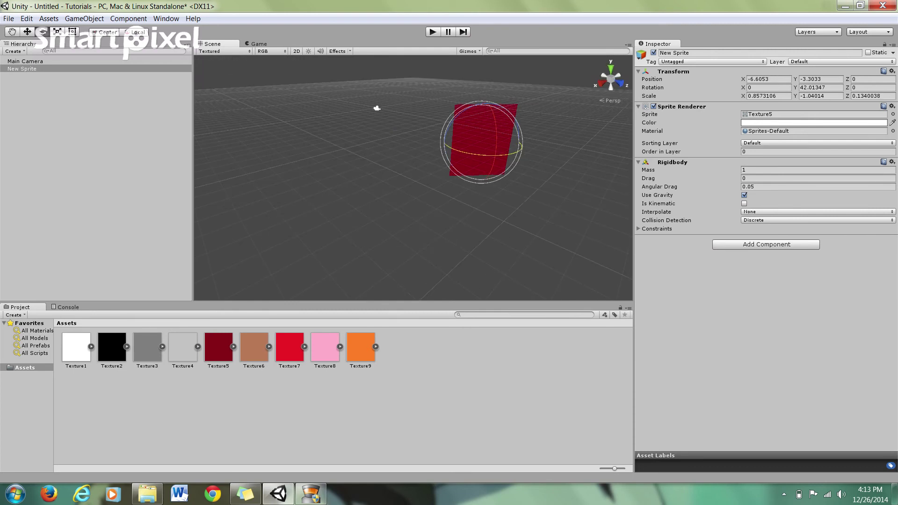
drag(482, 155, 877, 155)
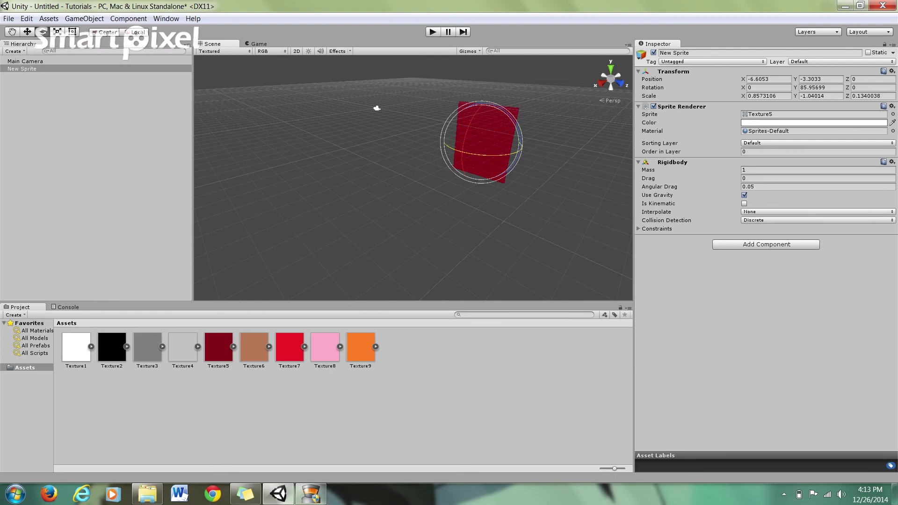
key(2)
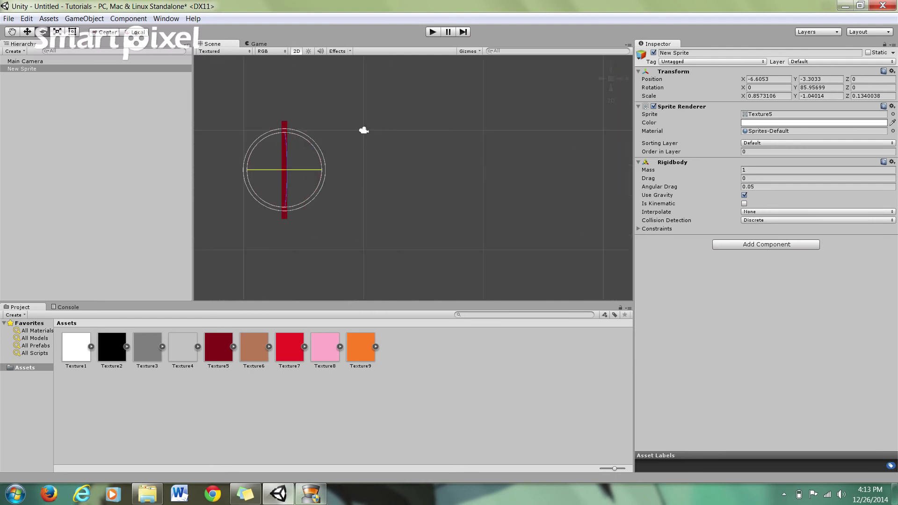
middle_drag(318, 170, 490, 204)
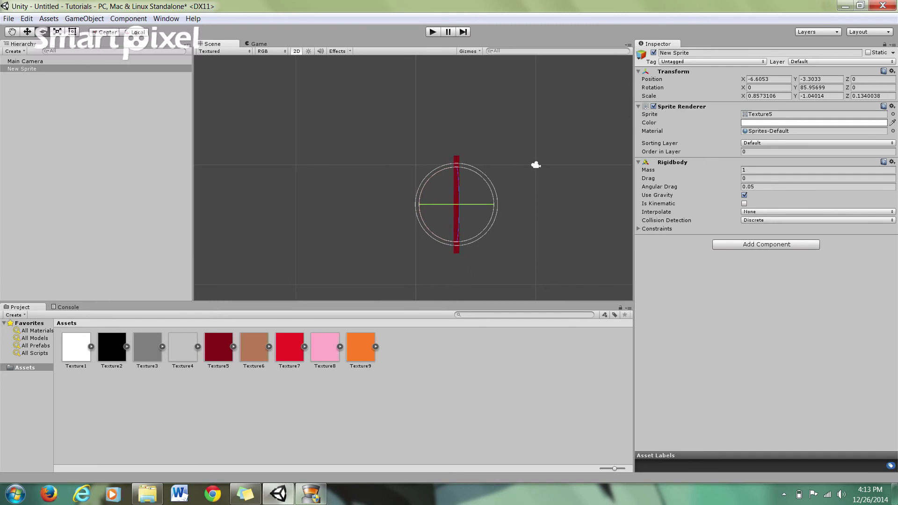
drag(457, 204, 408, 204)
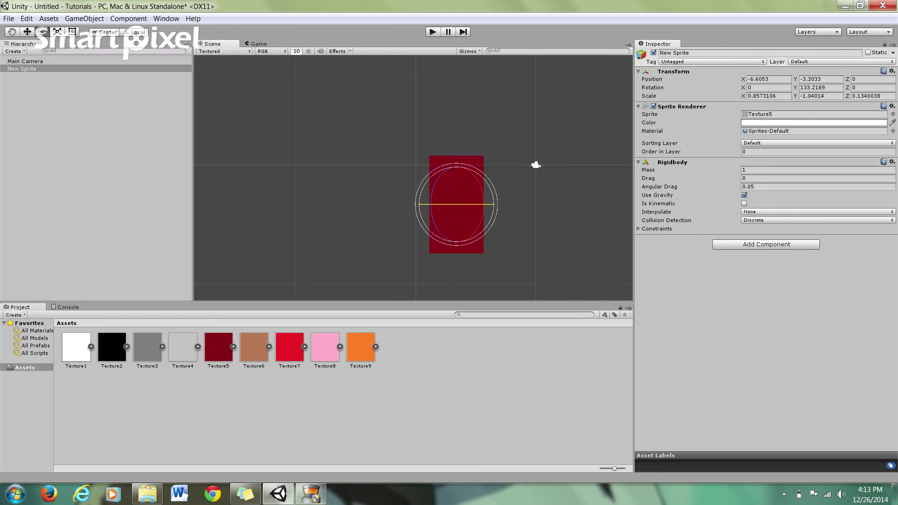
click(296, 51)
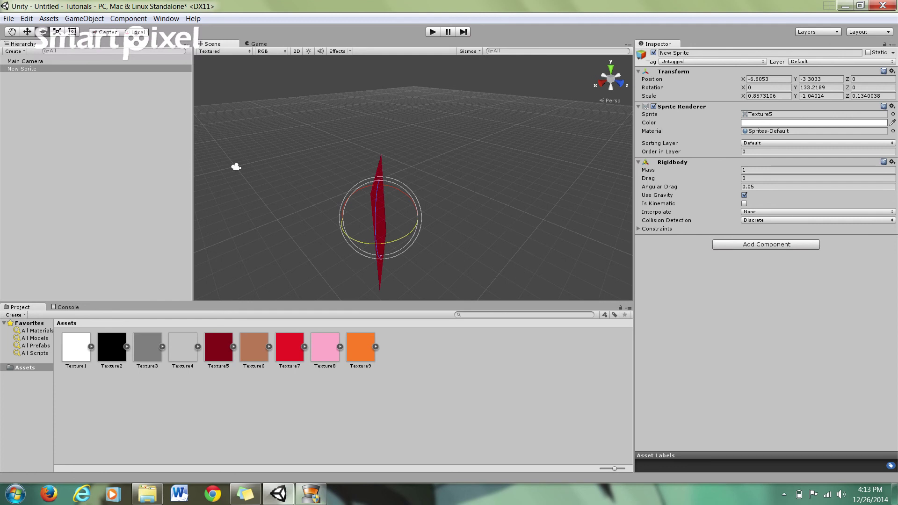
drag(380, 243, 428, 243)
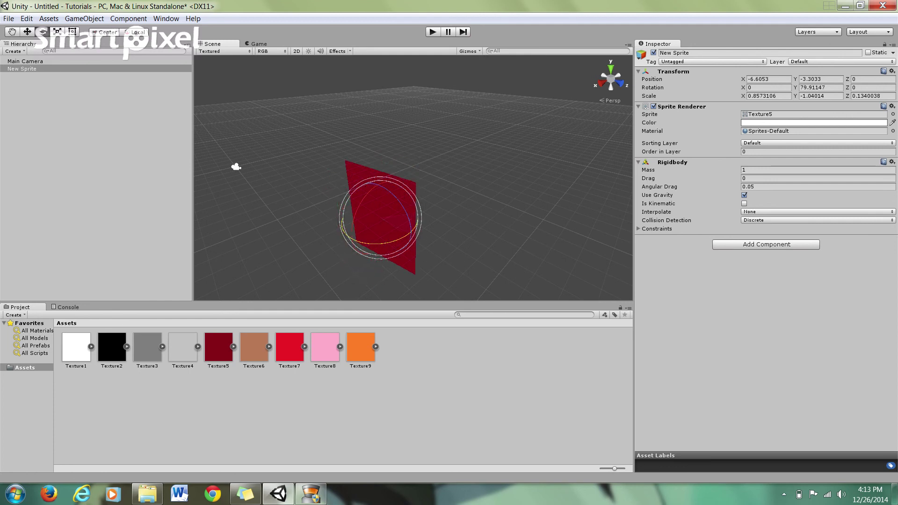
- Scale the rotated sprite down to about 0.51 in X, -0.35 in Y and 0.03 in Z
key(w)
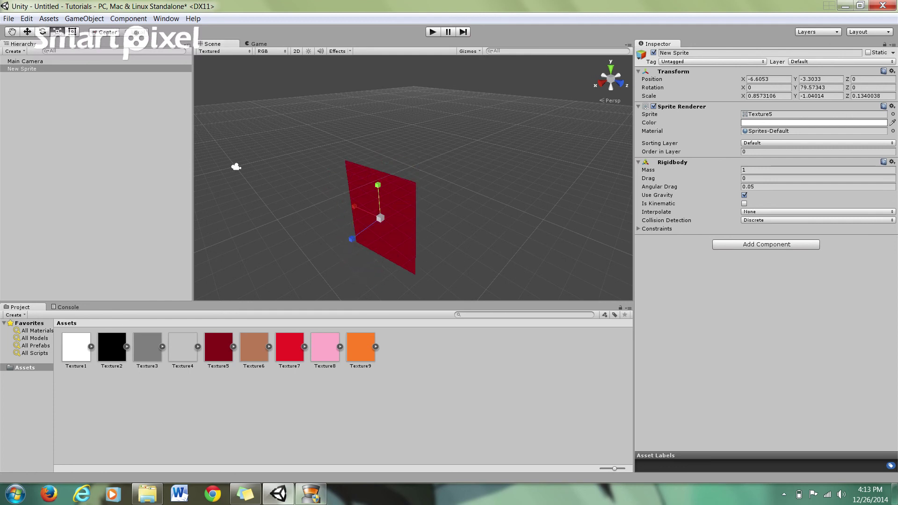
mouse_move(381, 218)
mouse_down()
mouse_move(335, 218)
mouse_move(486, 218)
mouse_move(374, 218)
mouse_up()
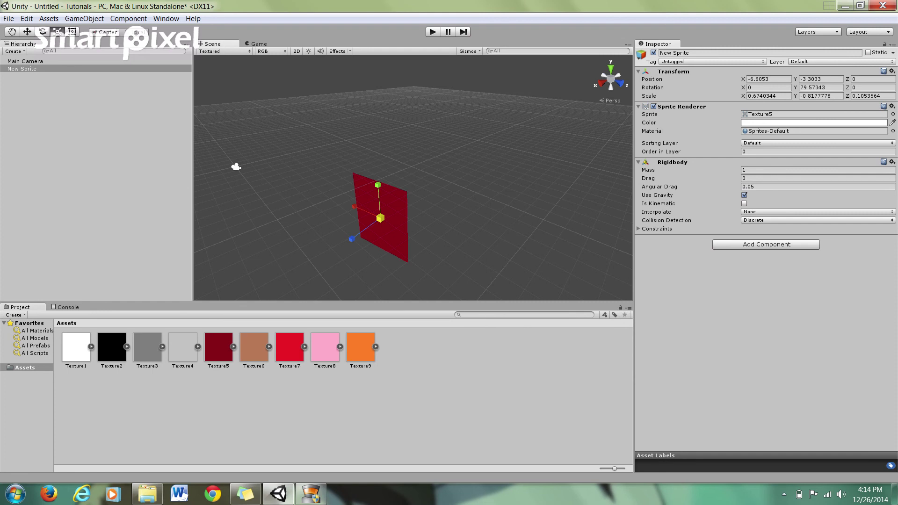
drag(373, 224, 354, 238)
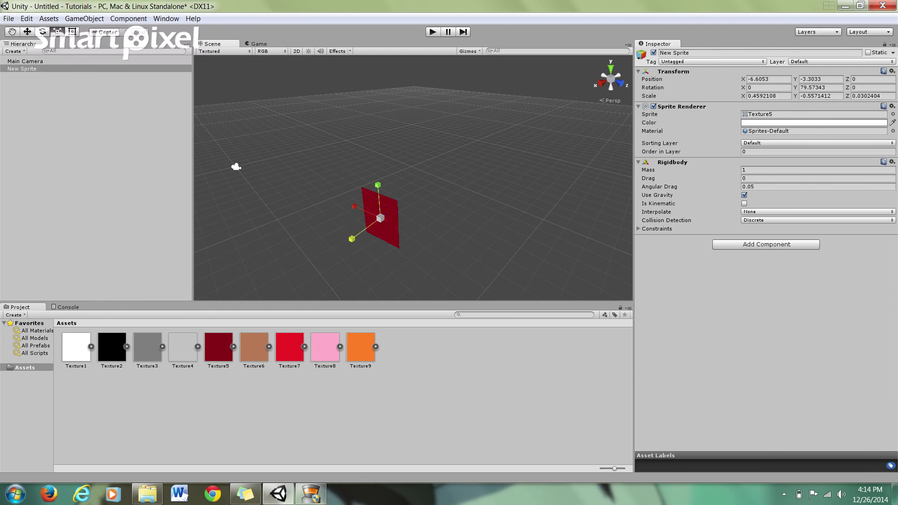
mouse_move(378, 185)
mouse_down()
mouse_move(372, 94)
mouse_move(378, 192)
mouse_move(262, 166)
mouse_move(377, 201)
mouse_move(329, 195)
mouse_move(355, 206)
mouse_move(369, 90)
mouse_move(377, 189)
mouse_up()
drag(352, 239, 265, 302)
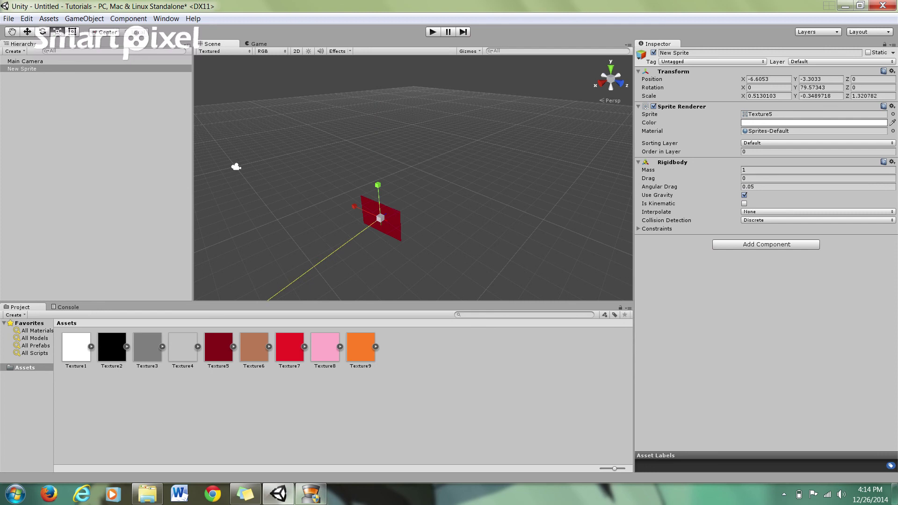
drag(265, 302, 352, 239)
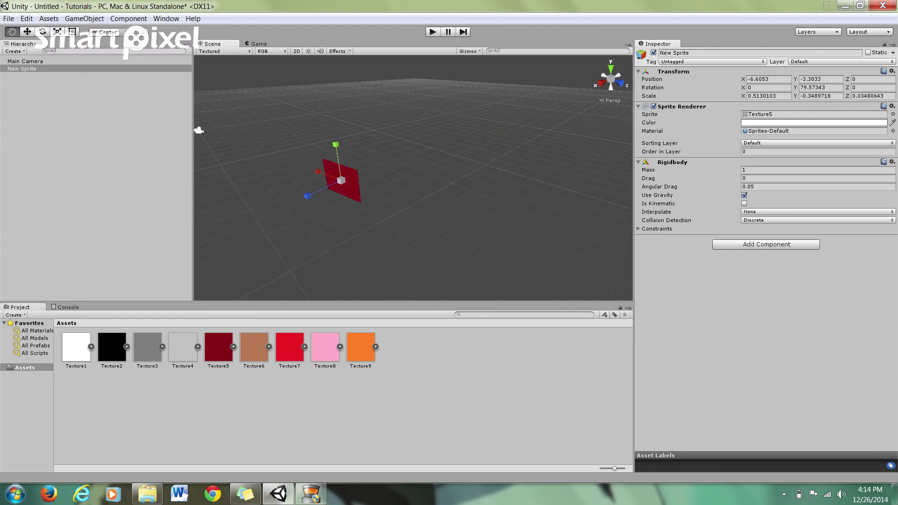